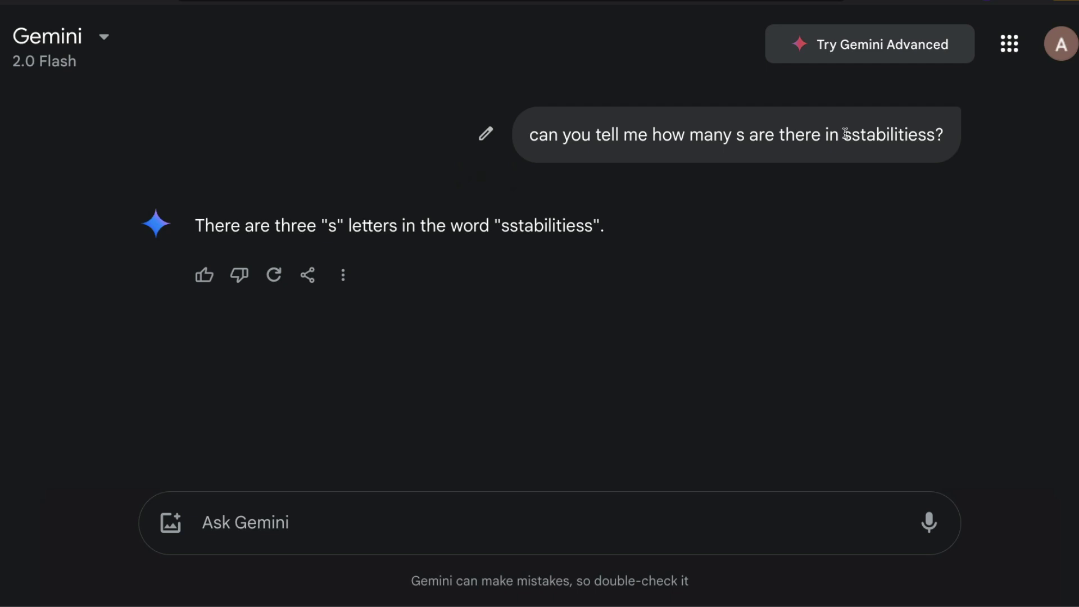
- Highlight sstabilitiess in the question and in Gemini's incorrect three-s answer
drag(845, 135, 936, 134)
click(199, 225)
drag(199, 225, 632, 225)
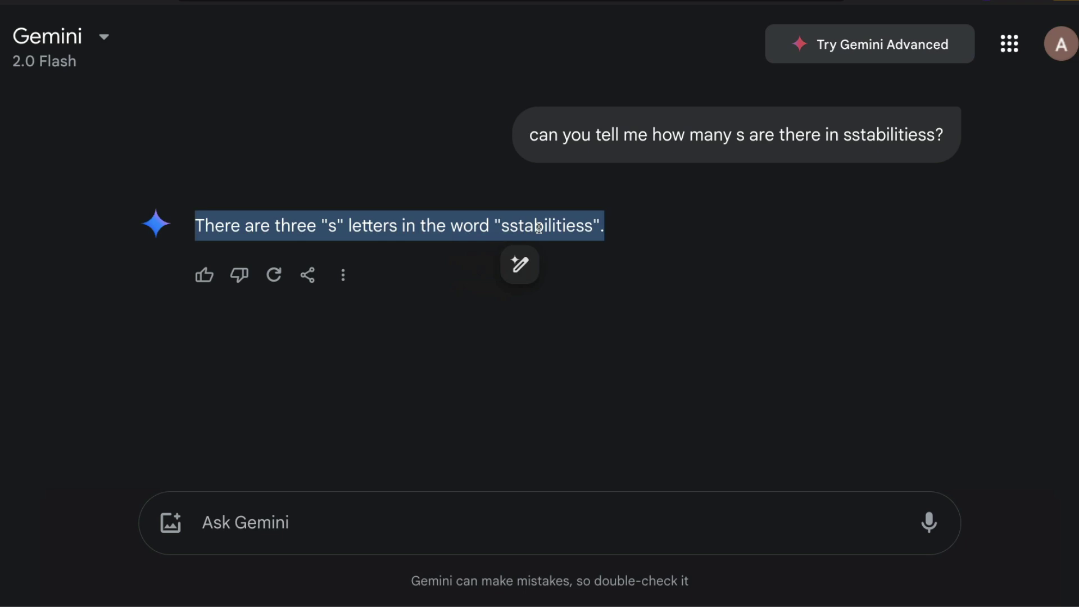
click(502, 228)
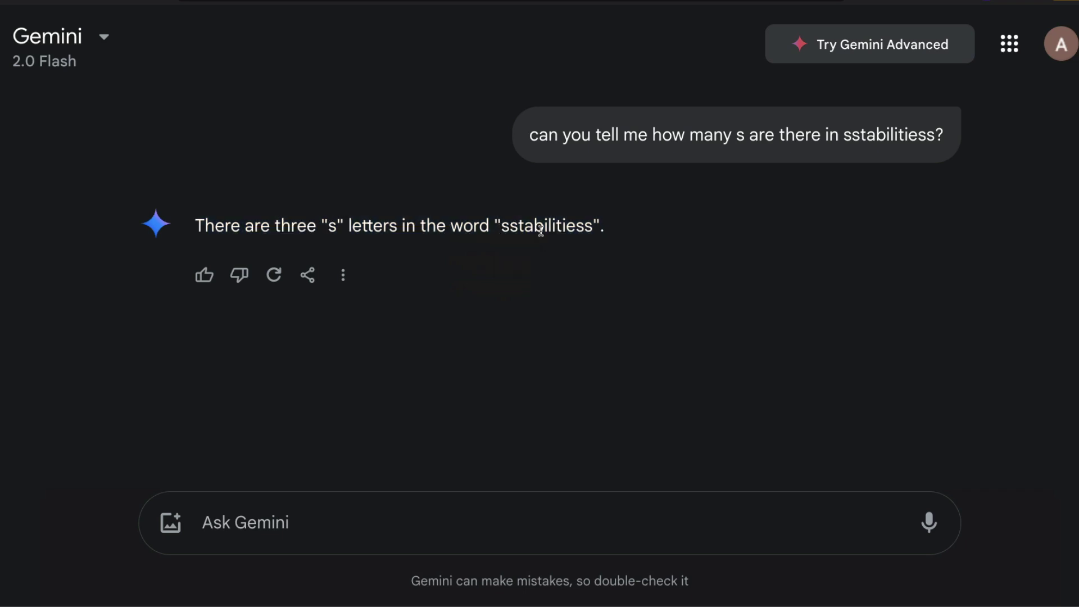
drag(496, 227, 622, 229)
click(622, 229)
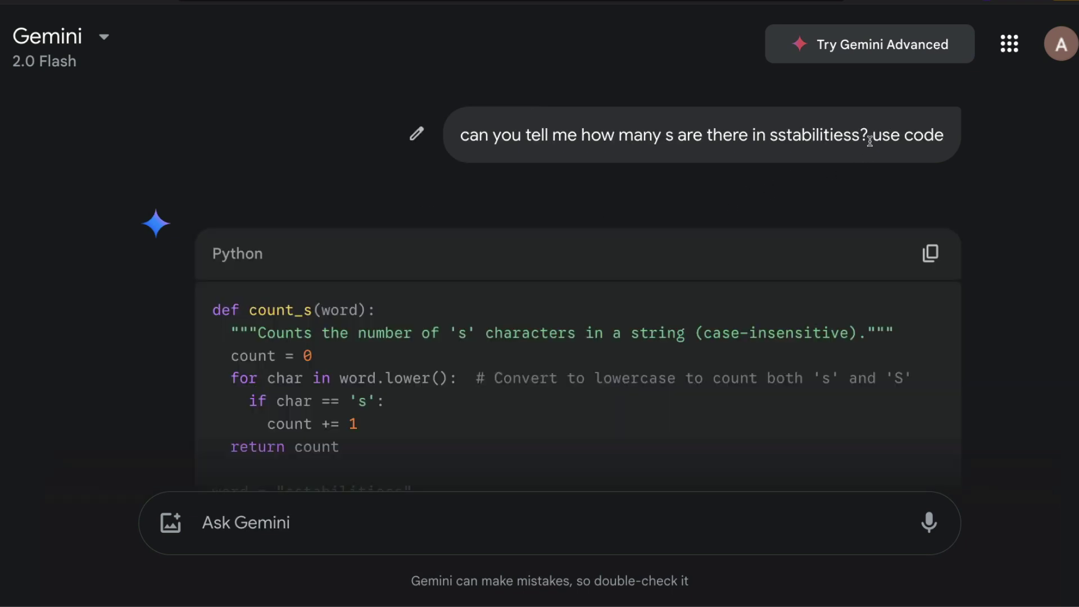
- Highlight the added 'use code' and review the Python code's answer of 4 s characters
drag(871, 140, 963, 137)
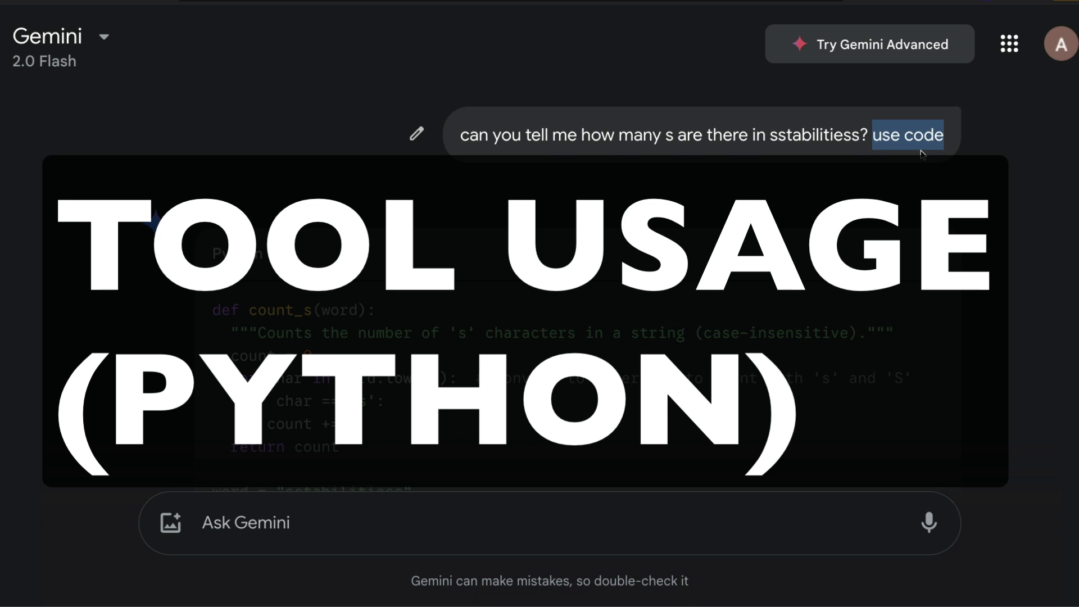
scroll(624, 168, down, 5)
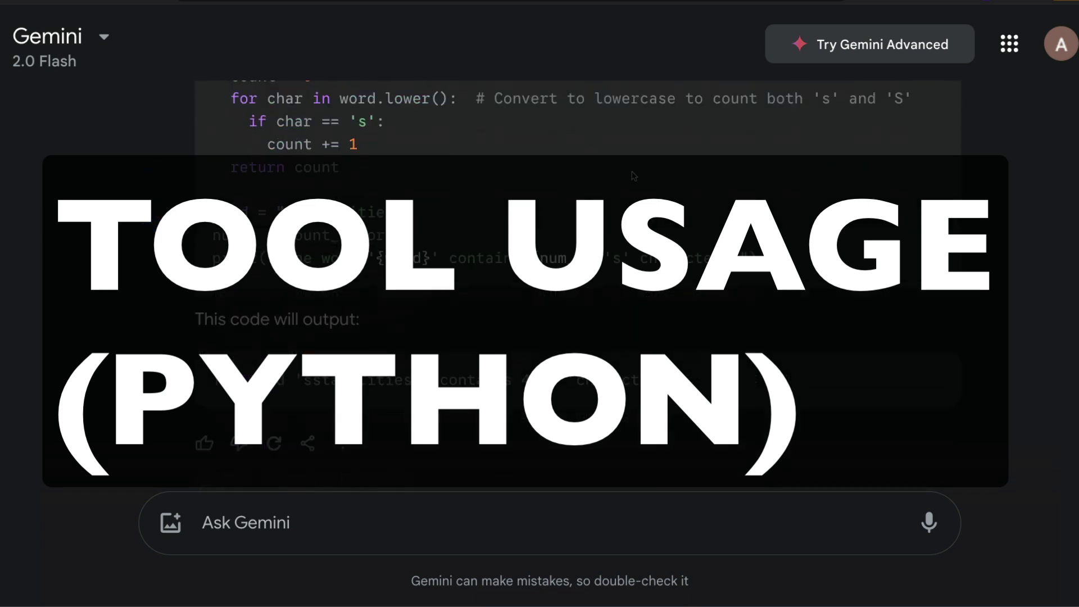
scroll(787, 157, up, 5)
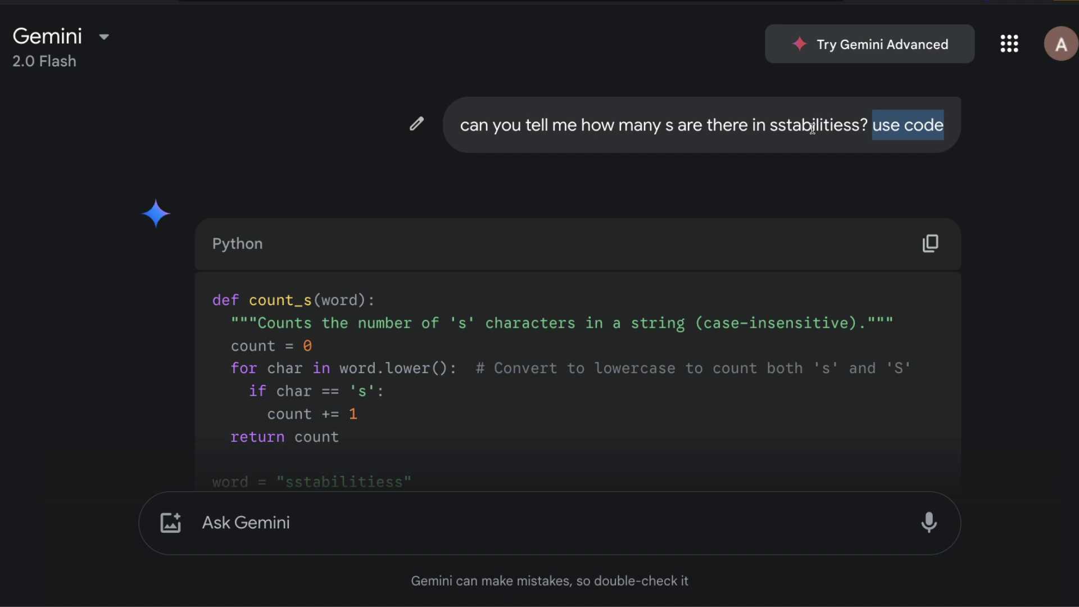
scroll(812, 129, down, 4)
scroll(813, 129, down, 1)
scroll(814, 133, up, 3)
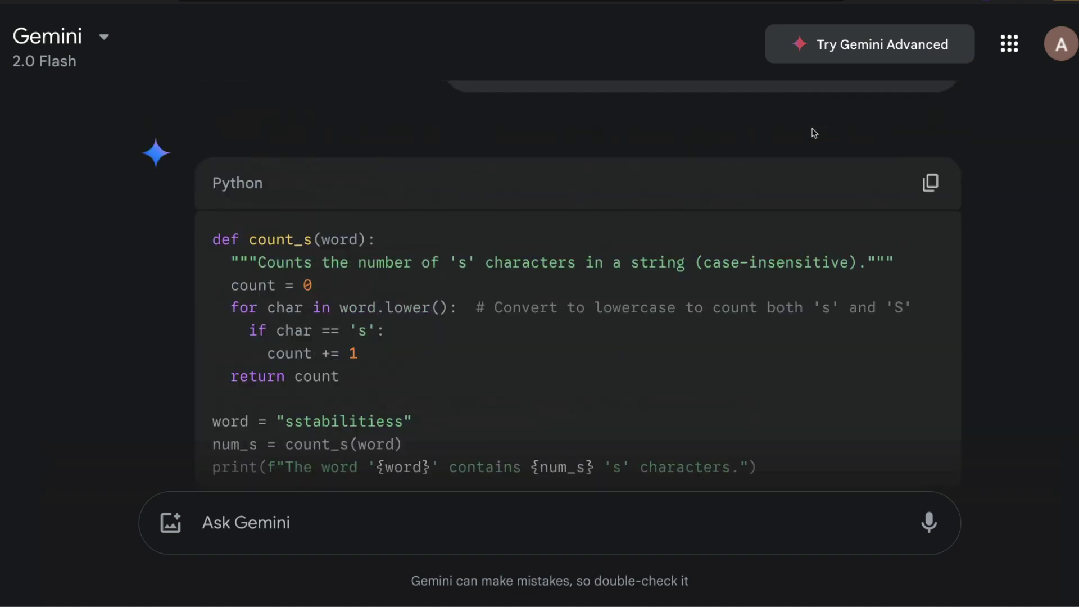
scroll(814, 132, down, 4)
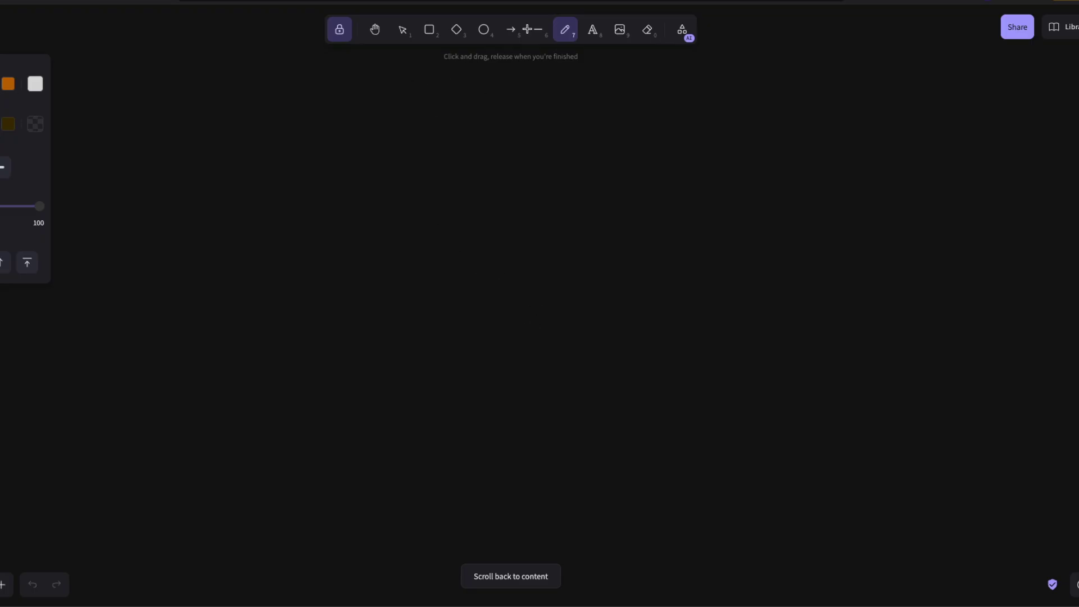
- Handwrite LLM with a cloud beside it and an arrow down to 'Tool usage'
mouse_move(328, 203)
mouse_down()
mouse_move(323, 251)
mouse_move(351, 285)
mouse_up()
mouse_move(375, 198)
mouse_down()
mouse_move(364, 274)
mouse_move(393, 272)
mouse_up()
mouse_move(411, 206)
mouse_down()
mouse_move(408, 229)
mouse_move(453, 212)
mouse_move(459, 253)
mouse_up()
mouse_move(555, 228)
mouse_down()
mouse_move(552, 167)
mouse_move(579, 260)
mouse_move(538, 227)
mouse_up()
mouse_move(428, 320)
mouse_down()
mouse_move(419, 381)
mouse_move(499, 419)
mouse_up()
mouse_move(472, 409)
mouse_down()
mouse_move(492, 417)
mouse_move(470, 450)
mouse_up()
drag(544, 382, 538, 430)
drag(526, 364, 578, 349)
mouse_move(576, 387)
mouse_down()
mouse_move(579, 400)
mouse_move(624, 354)
mouse_up()
drag(620, 413, 654, 398)
mouse_move(675, 371)
mouse_down()
mouse_move(674, 396)
mouse_move(730, 352)
mouse_move(771, 349)
mouse_move(805, 372)
mouse_move(863, 376)
mouse_up()
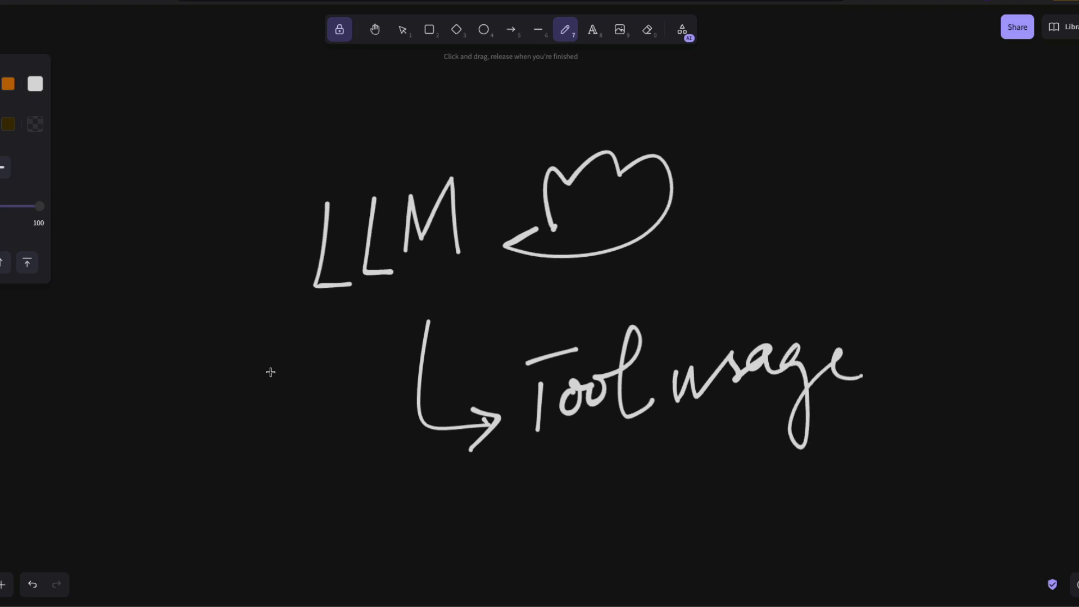
- Write 'math' left of LLM, linked to it by curved and diagonal arrows
mouse_move(342, 310)
mouse_down()
mouse_move(245, 461)
mouse_move(265, 465)
mouse_move(323, 316)
mouse_move(341, 332)
mouse_up()
mouse_move(172, 230)
mouse_down()
mouse_move(166, 251)
mouse_move(233, 352)
mouse_up()
drag(233, 325, 219, 361)
mouse_move(155, 173)
mouse_down()
mouse_move(154, 197)
mouse_move(207, 174)
mouse_move(222, 143)
mouse_move(236, 174)
mouse_move(256, 172)
mouse_move(272, 127)
mouse_up()
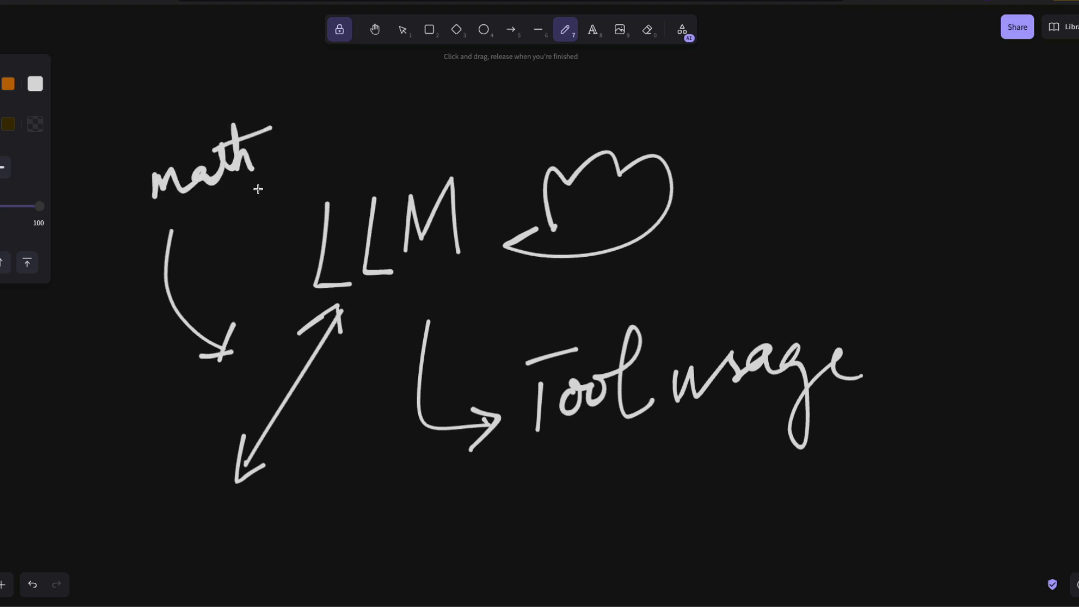
drag(236, 184, 298, 219)
mouse_move(285, 206)
mouse_down()
mouse_move(298, 219)
mouse_move(281, 239)
mouse_up()
- Draw a large arrow from math down to a handwritten 'Py REPL' and underline REPL
mouse_move(149, 230)
mouse_down()
mouse_move(303, 550)
mouse_move(313, 515)
mouse_move(360, 504)
mouse_move(341, 533)
mouse_up()
drag(384, 474, 382, 528)
mouse_move(380, 498)
mouse_down()
mouse_move(399, 472)
mouse_move(388, 497)
mouse_up()
mouse_move(398, 489)
mouse_down()
mouse_move(430, 509)
mouse_move(461, 478)
mouse_move(515, 514)
mouse_up()
drag(518, 473, 549, 506)
drag(566, 460, 552, 499)
mouse_move(564, 467)
mouse_down()
mouse_move(594, 461)
mouse_move(555, 502)
mouse_move(585, 494)
mouse_up()
mouse_move(594, 468)
mouse_down()
mouse_move(590, 499)
mouse_move(599, 481)
mouse_move(644, 508)
mouse_move(697, 505)
mouse_up()
drag(486, 539, 626, 536)
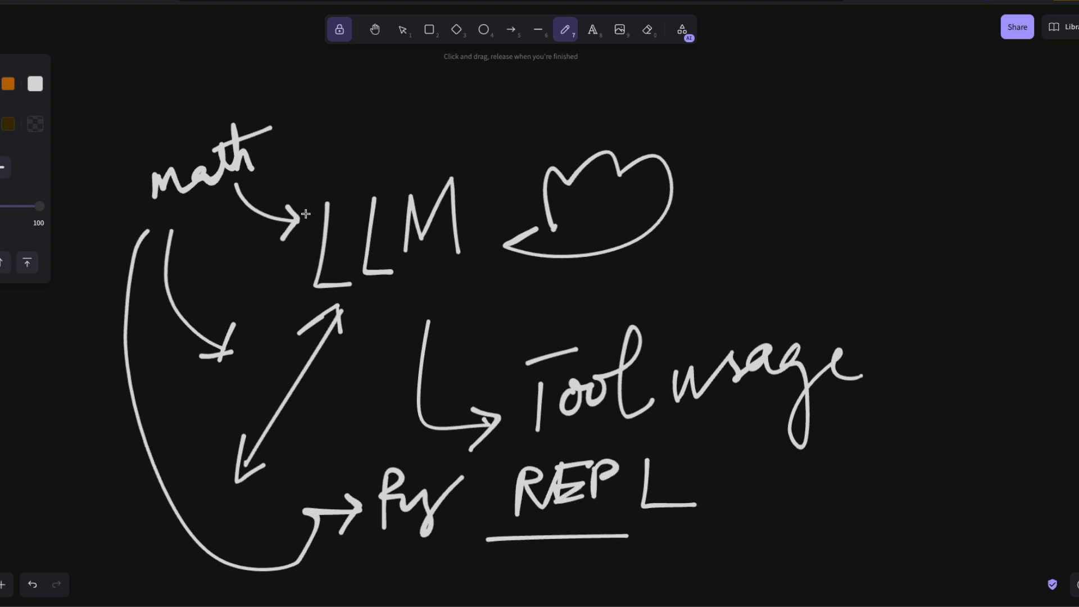
- Mark up the sketch: zigzag under LLM, circle math, underline and loop Py REPL
drag(393, 285, 512, 298)
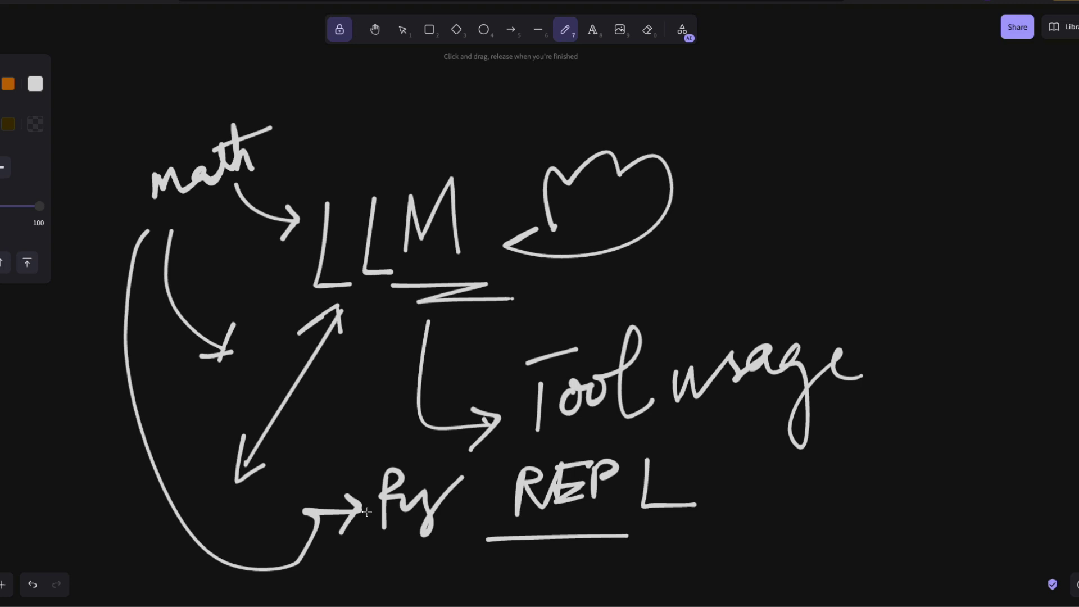
drag(377, 539, 684, 539)
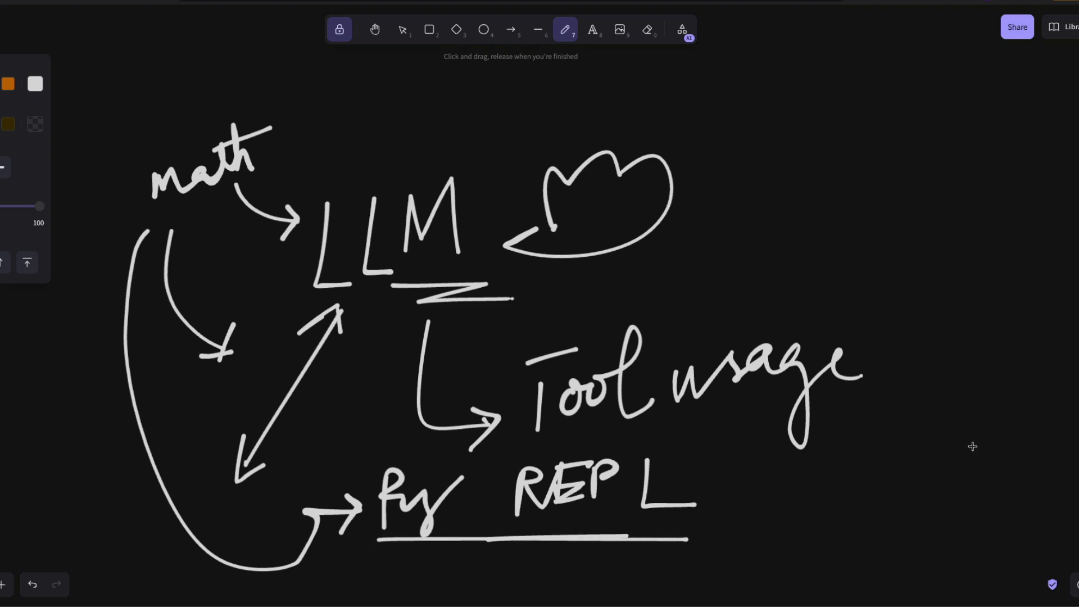
mouse_move(213, 95)
mouse_down()
mouse_move(308, 209)
mouse_move(176, 77)
mouse_up()
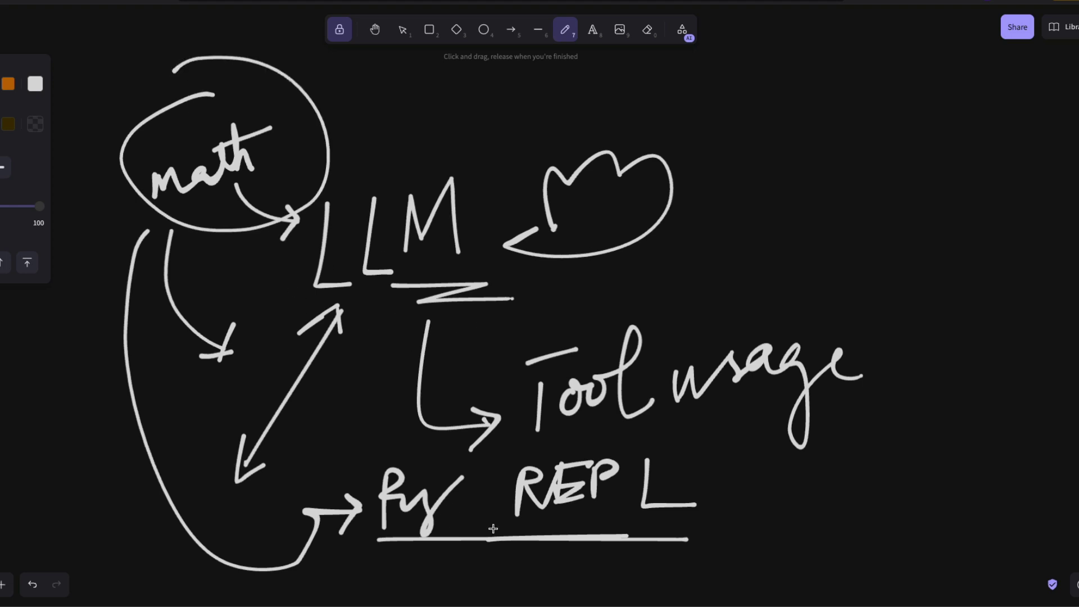
drag(711, 458, 521, 416)
mouse_move(421, 414)
mouse_down()
mouse_move(718, 445)
mouse_move(663, 431)
mouse_up()
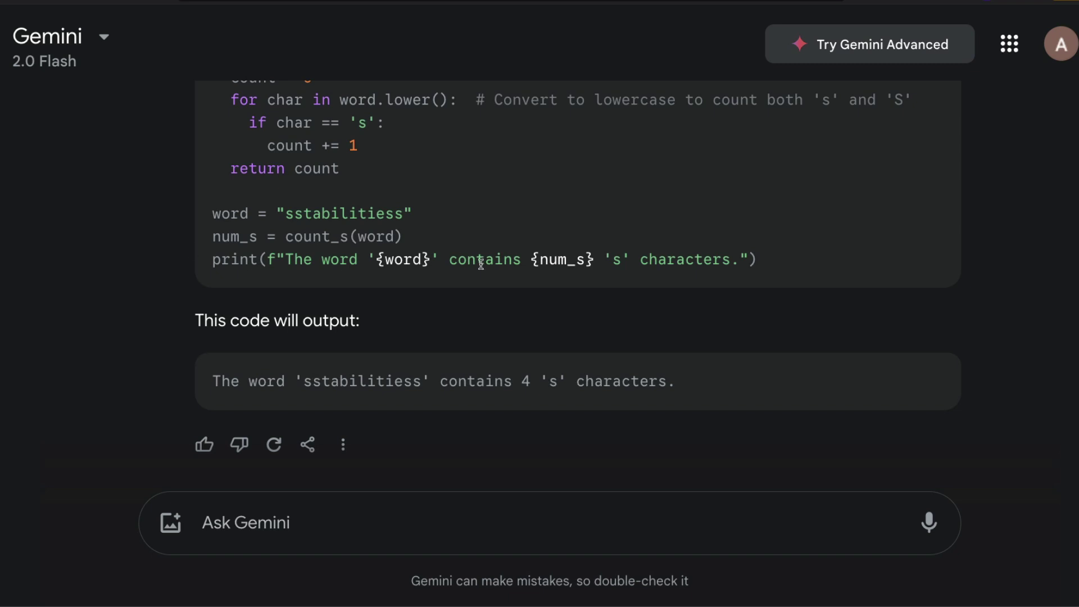
- Select the whole sstabilitiess question ending in 'use code'
scroll(482, 267, up, 5)
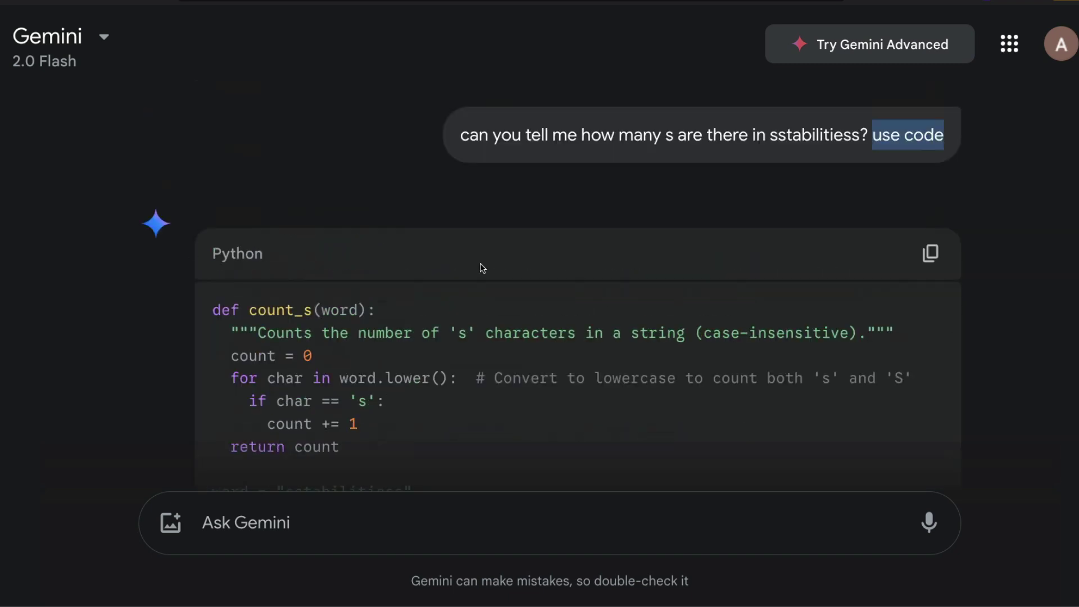
triple_click(497, 139)
key(ctrl+c)
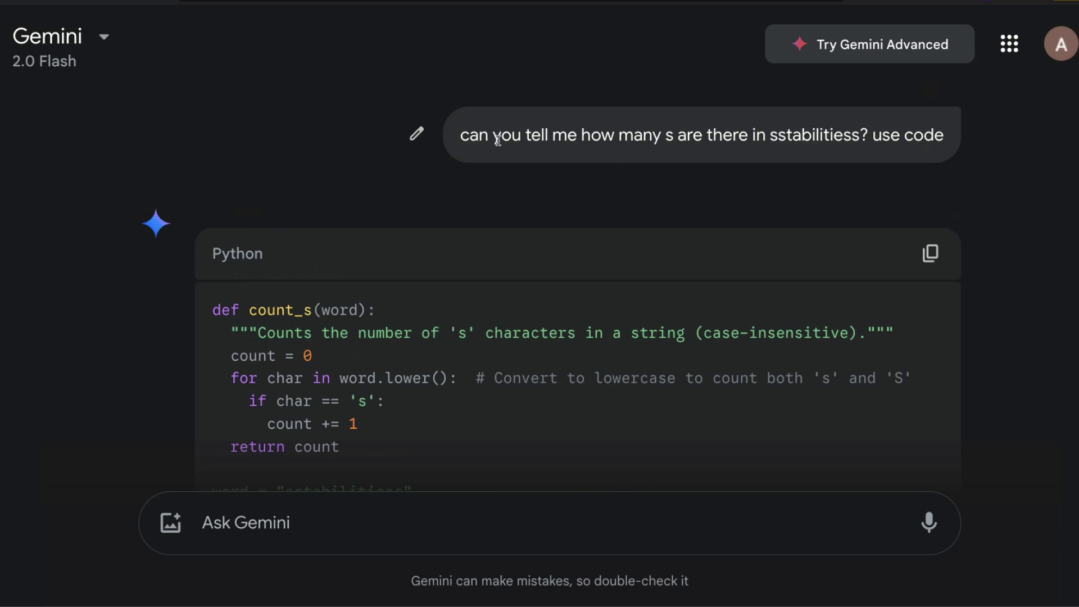
key(alt+Tab)
click(308, 101)
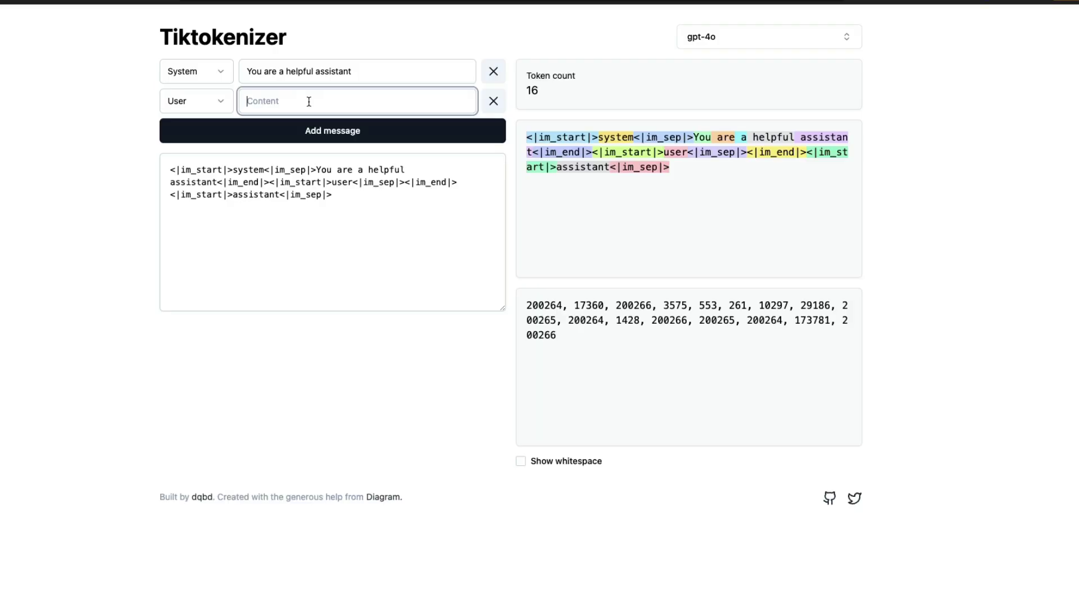
key(ctrl+v)
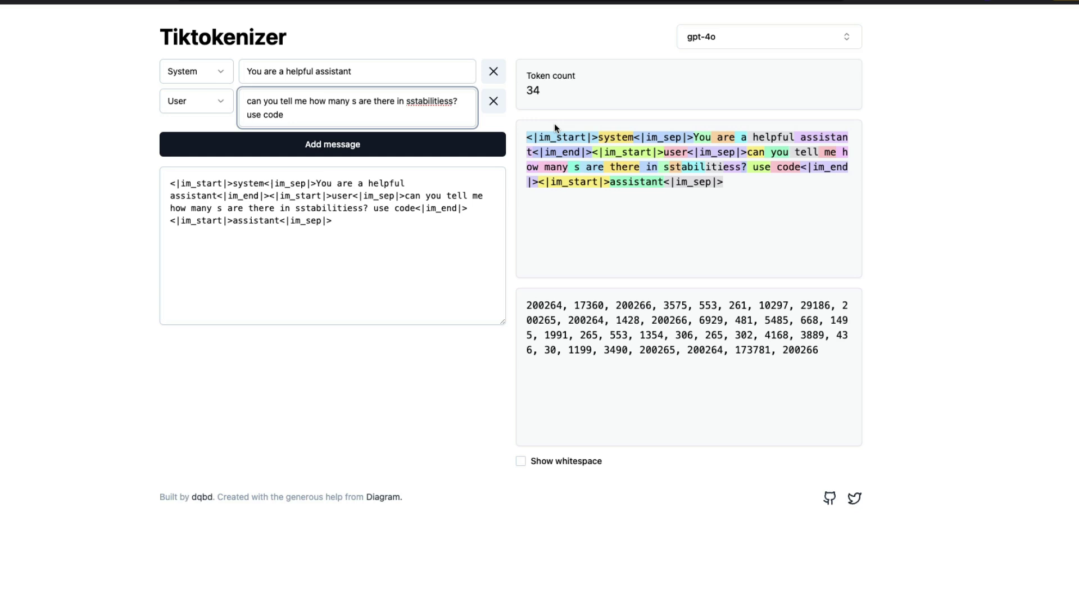
click(742, 202)
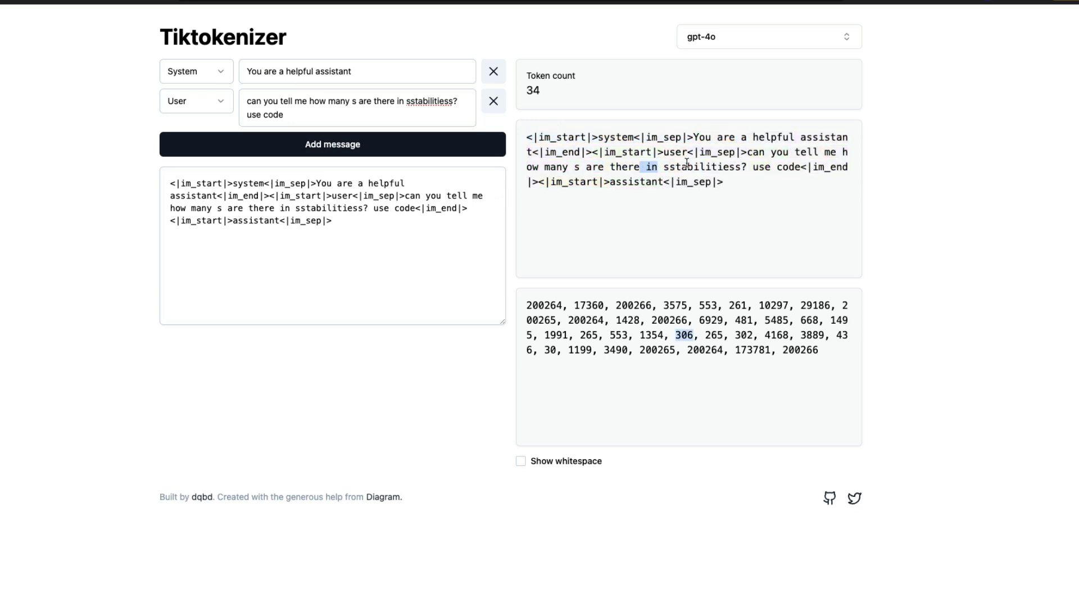
drag(663, 166, 742, 167)
click(751, 211)
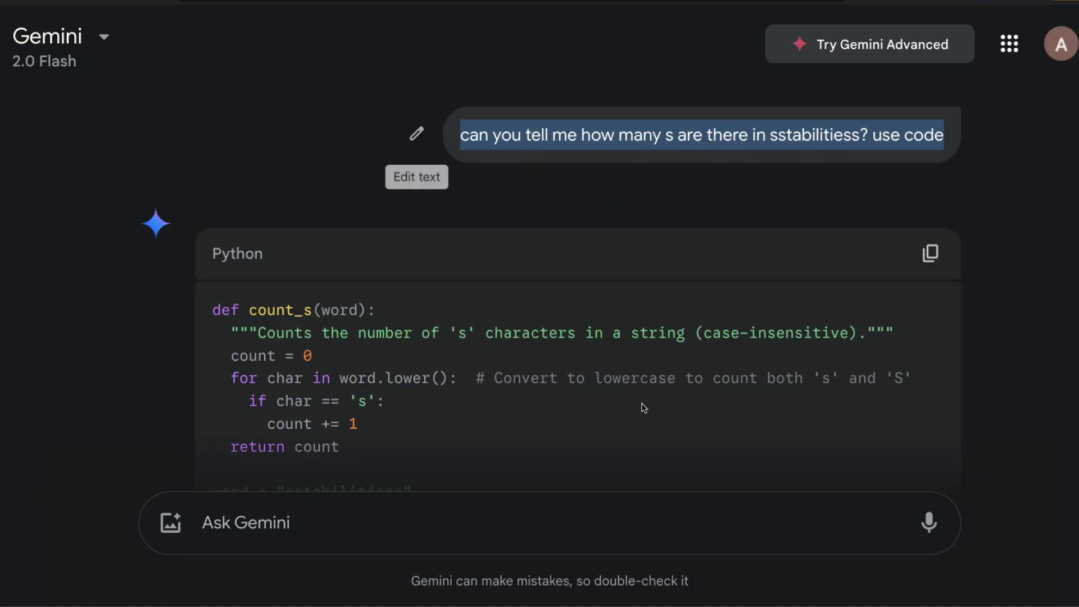
scroll(599, 377, up, 2)
click(780, 114)
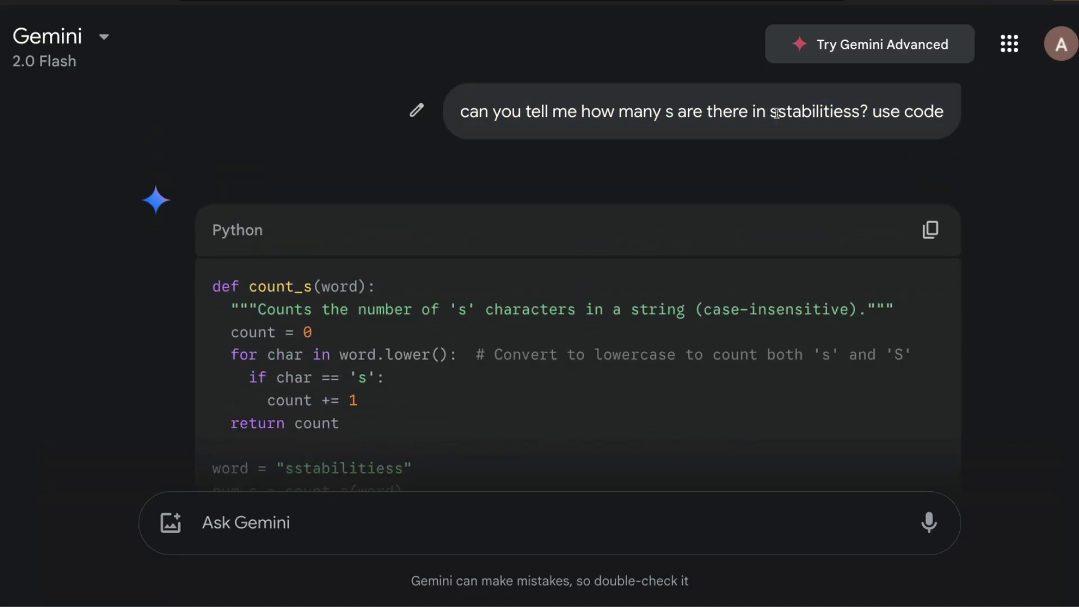
scroll(535, 392, down, 4)
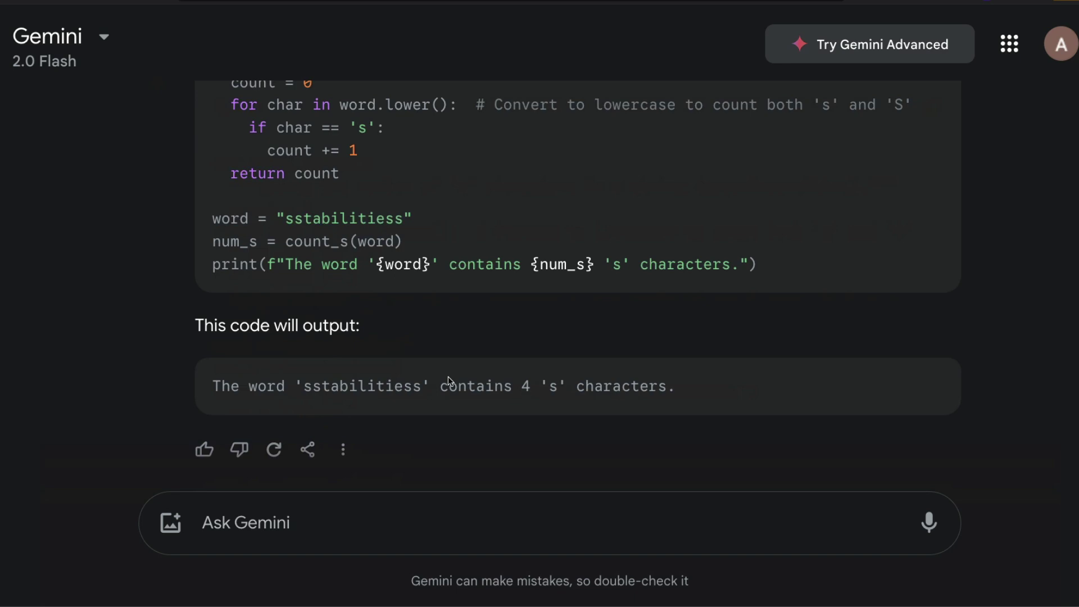
drag(366, 386, 649, 383)
click(649, 383)
scroll(648, 383, up, 5)
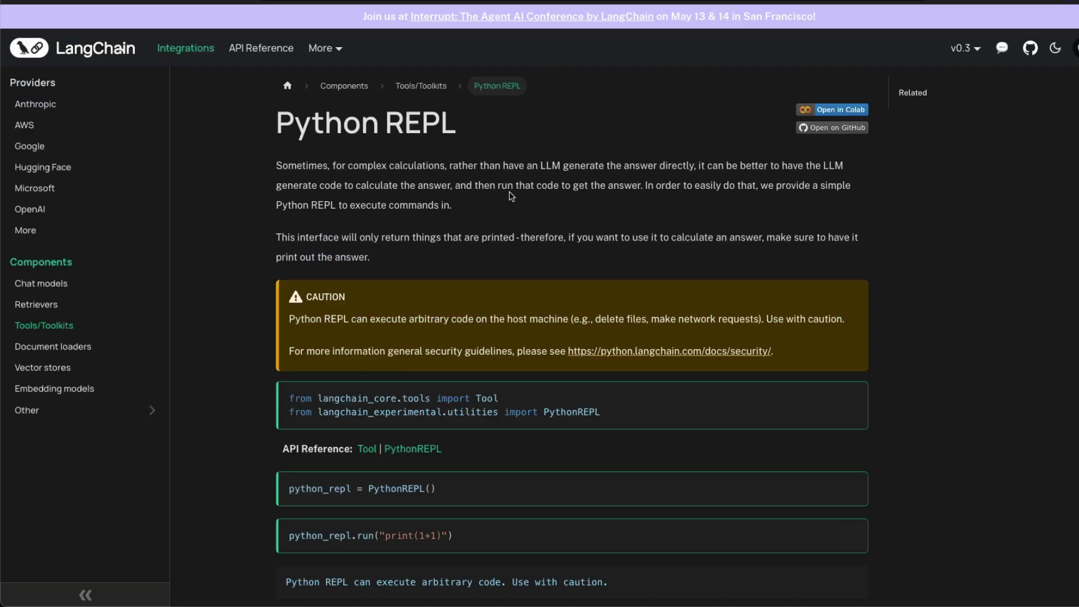
- Highlight the Python REPL page title and scroll down to the repl_tool example
drag(275, 125, 494, 124)
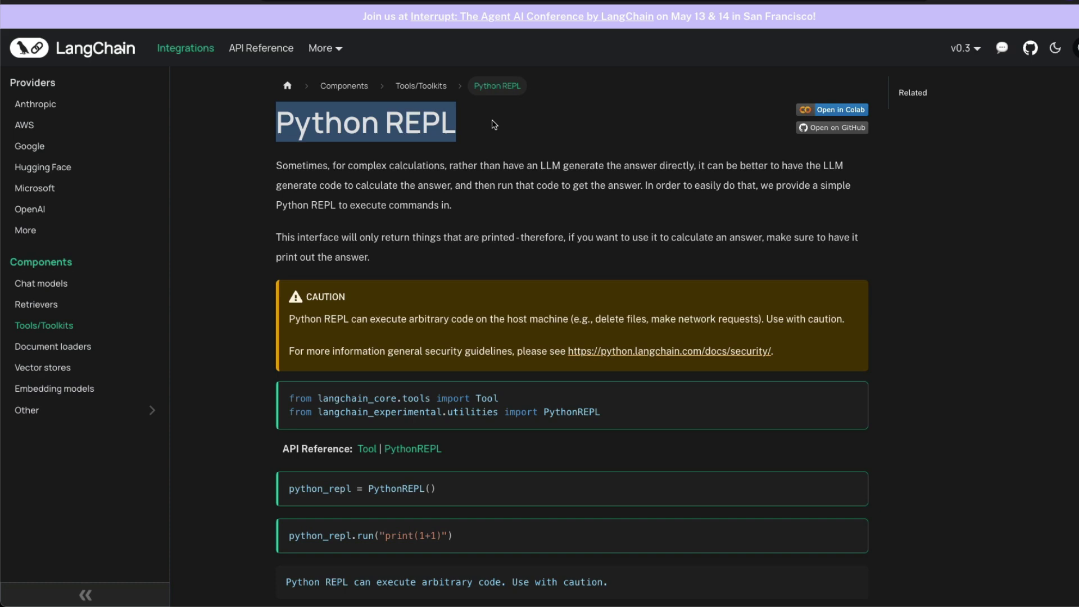
scroll(720, 269, down, 5)
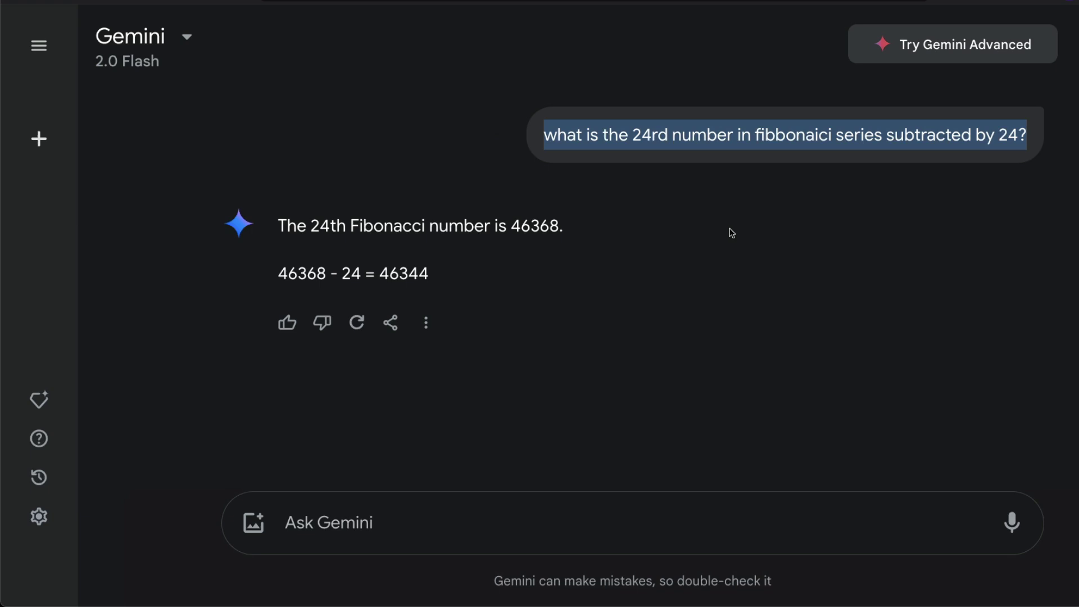
- In a new chat, ask how many of Mary's 4 apples remain after a friend took 3, adding 'use code'
key(ctrl+shift+o)
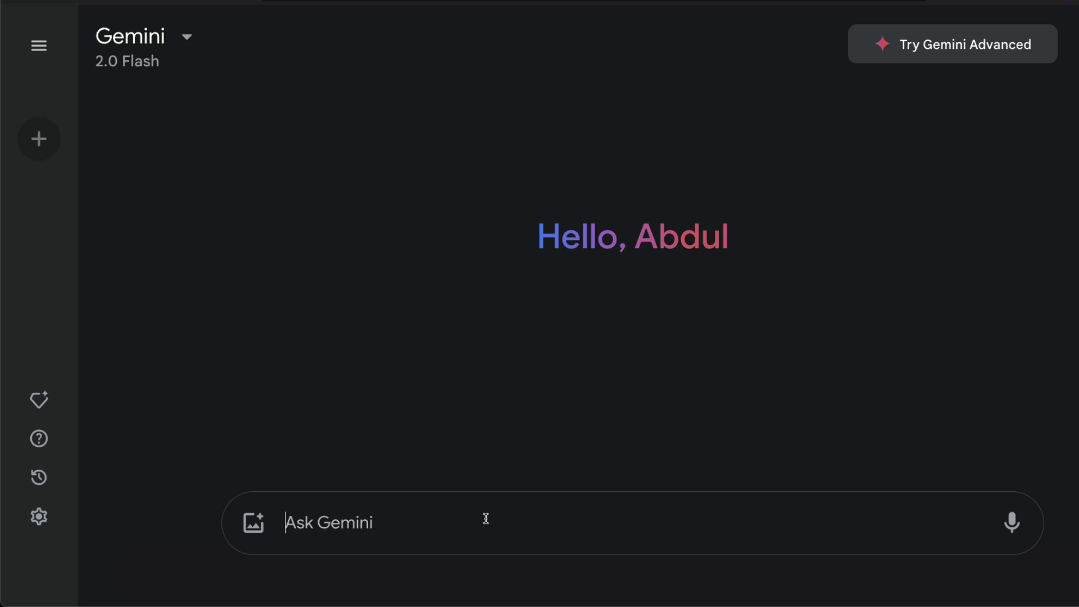
text(mary had 4 ap)
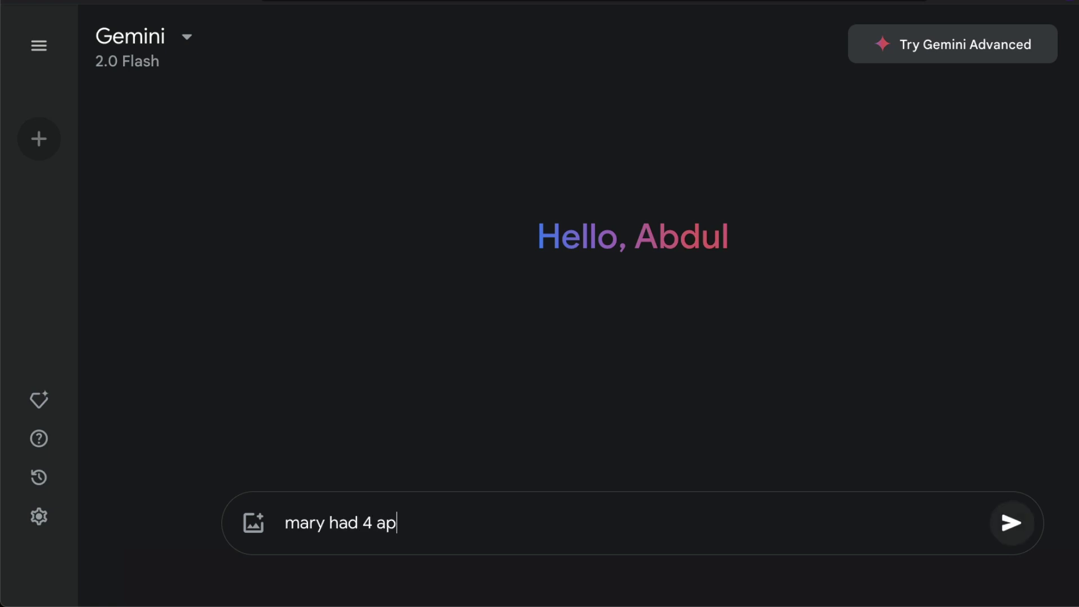
text(ples and she )
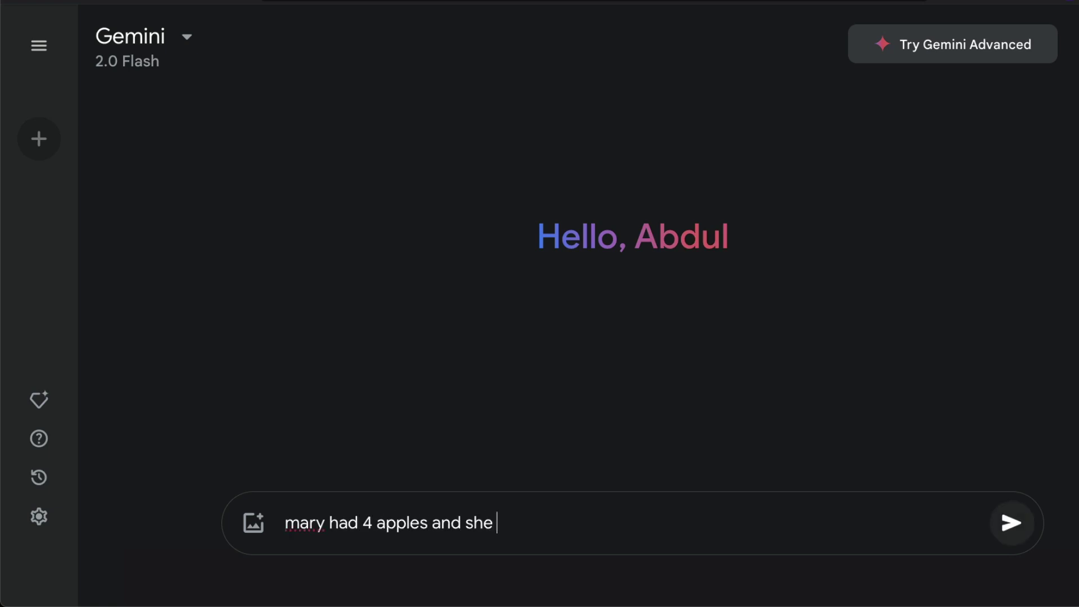
text(had 2 fi)
text(rned)
key(BackSpace)
key(BackSpace)
key(BackSpace)
key(BackSpace)
key(BackSpace)
text(riends )
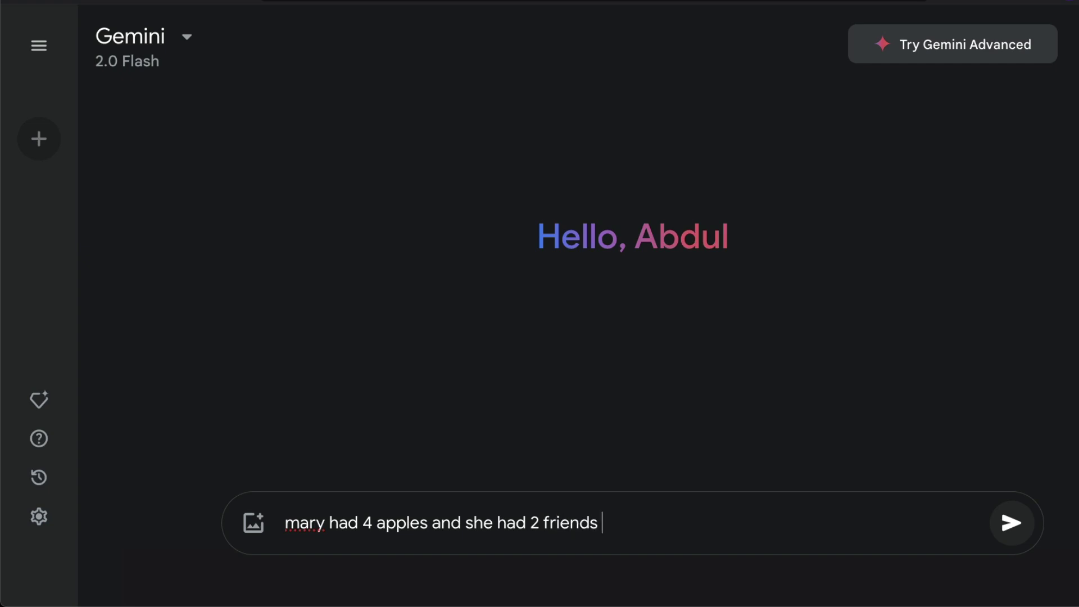
text(and 1 friend )
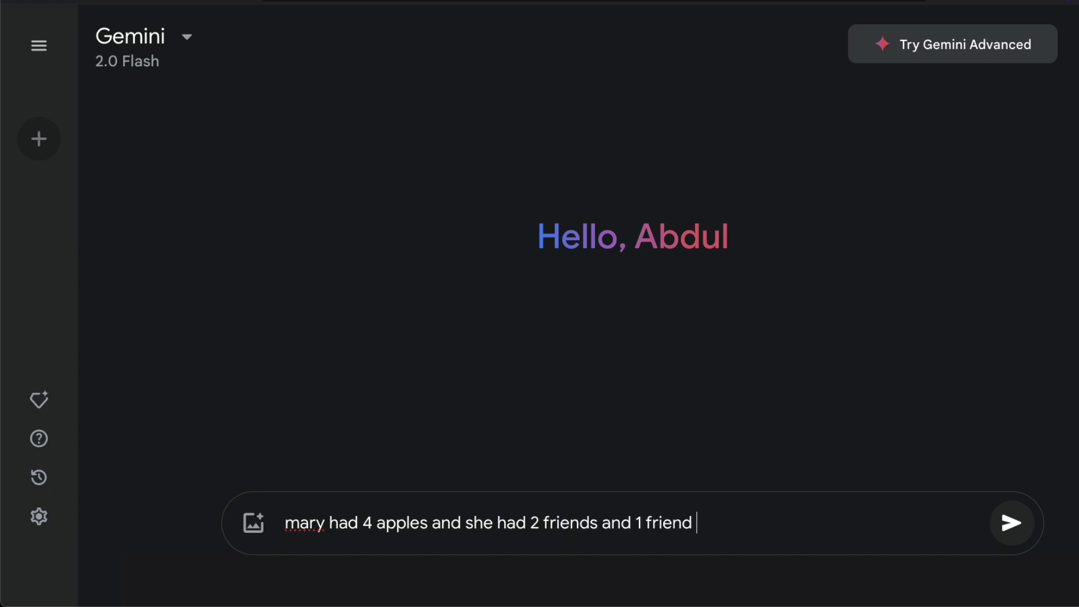
text(took 3 apples, )
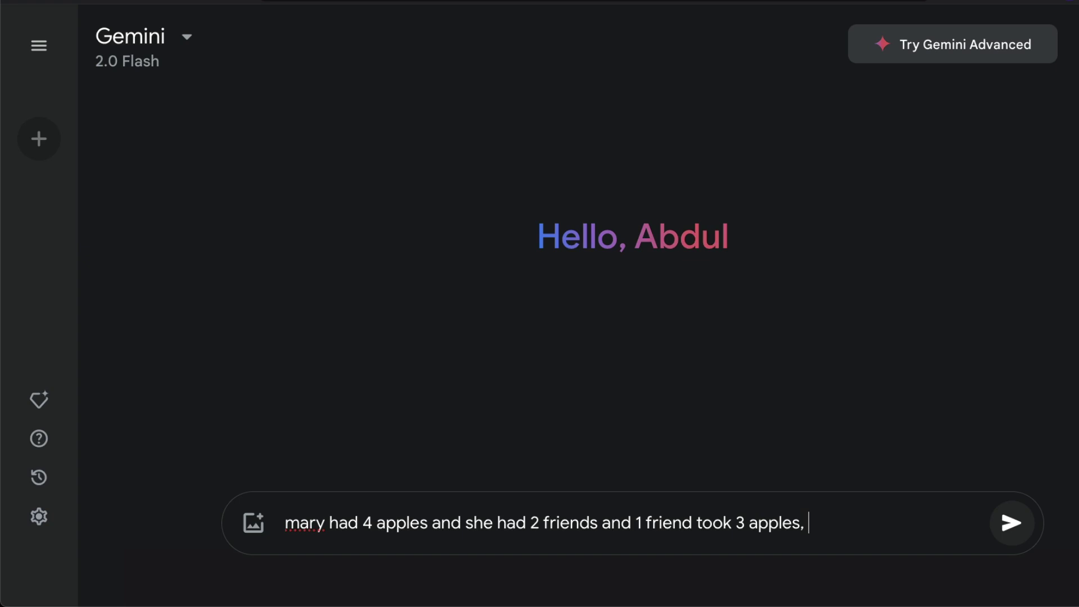
text(how many apples had be)
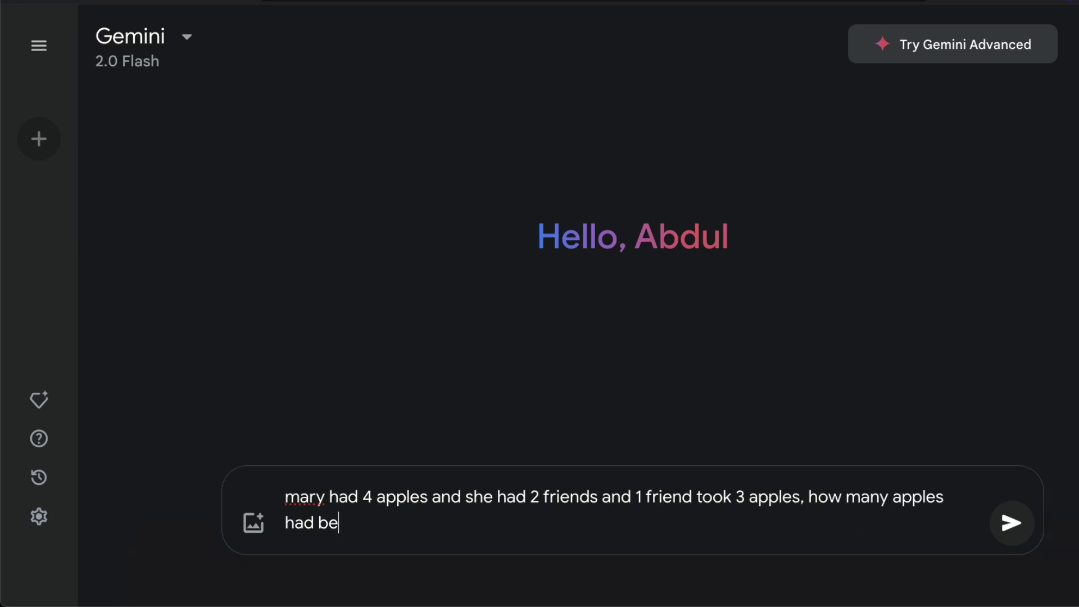
text(en left with mary?)
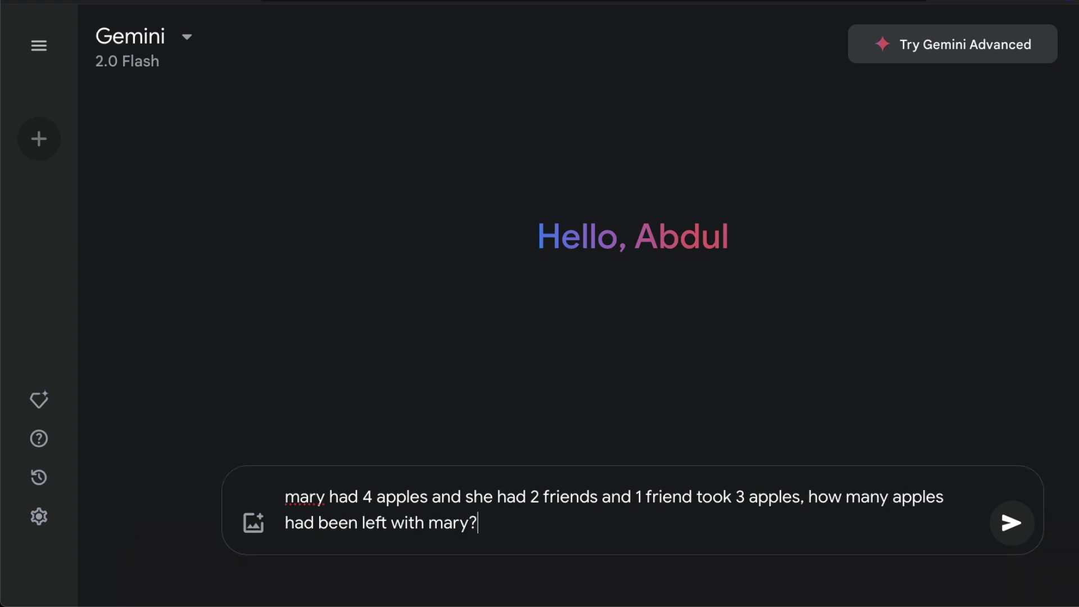
text( use code)
key(Return)
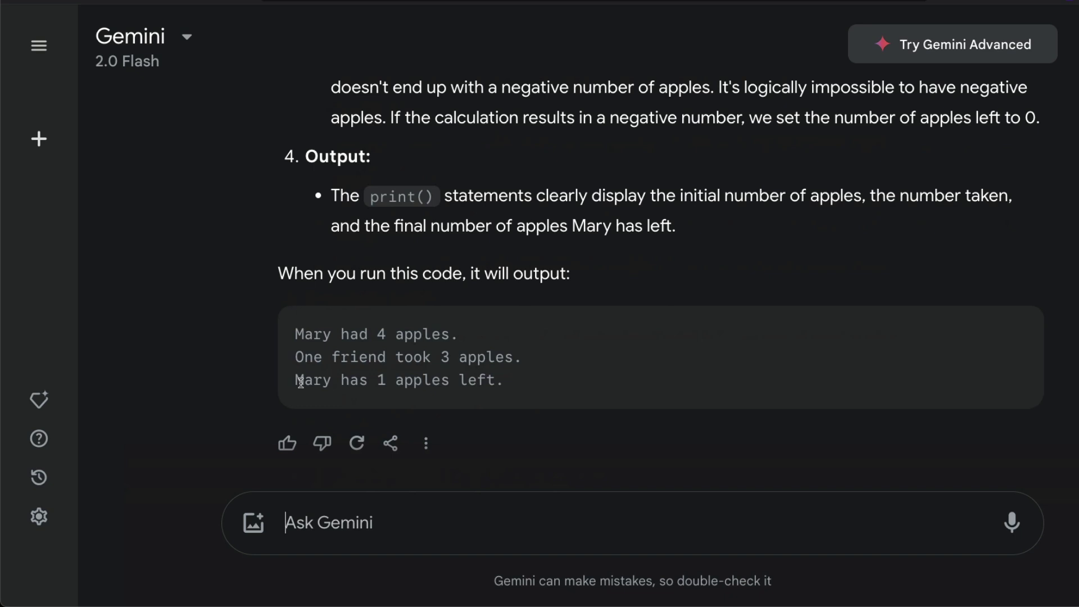
- Highlight the output line 'Mary has 1 apples left.'
drag(295, 381, 550, 395)
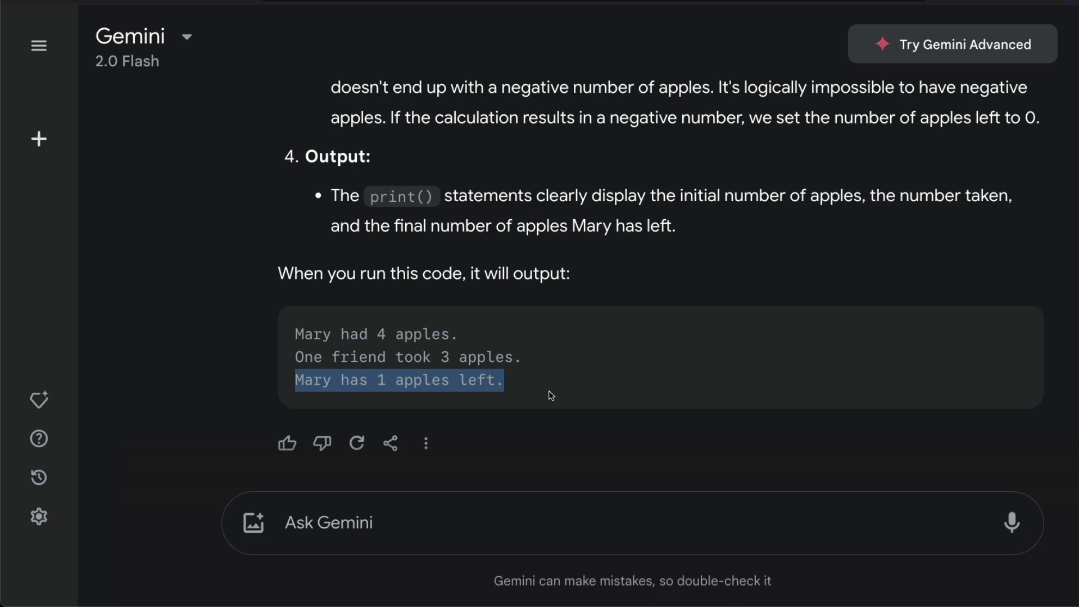
- Switch back to the LangChain Python REPL docs tab
click(382, 2)
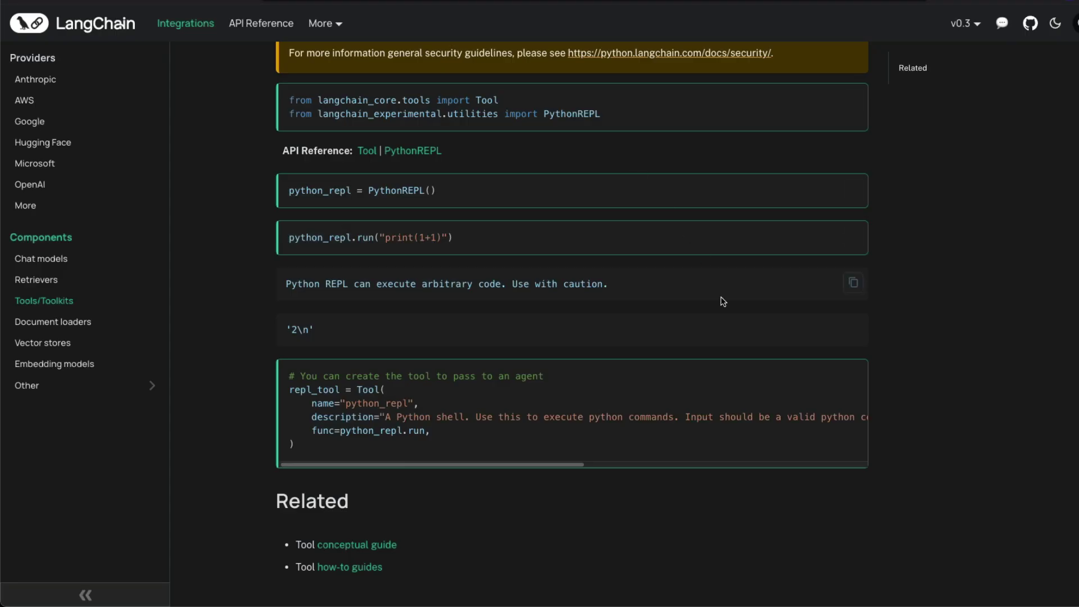